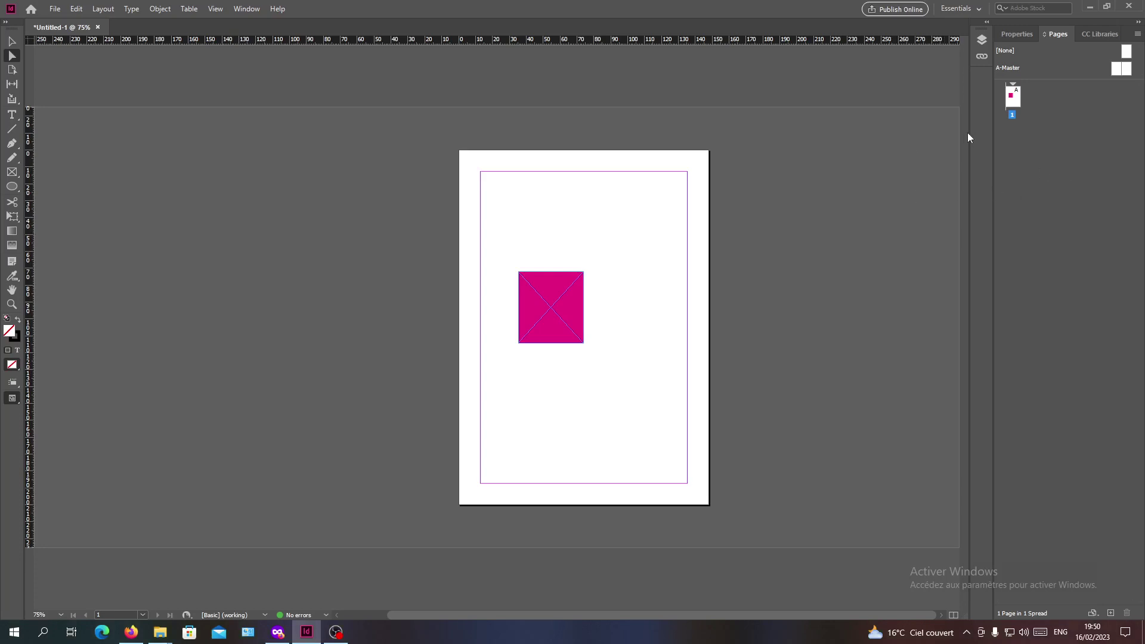
Start a new document from the File menu, then cancel without creating it
{"action": "left_click", "coordinate": [54, 8]}
{"action": "mouse_move", "coordinate": [77, 22]}
{"action": "left_click", "coordinate": [297, 22]}
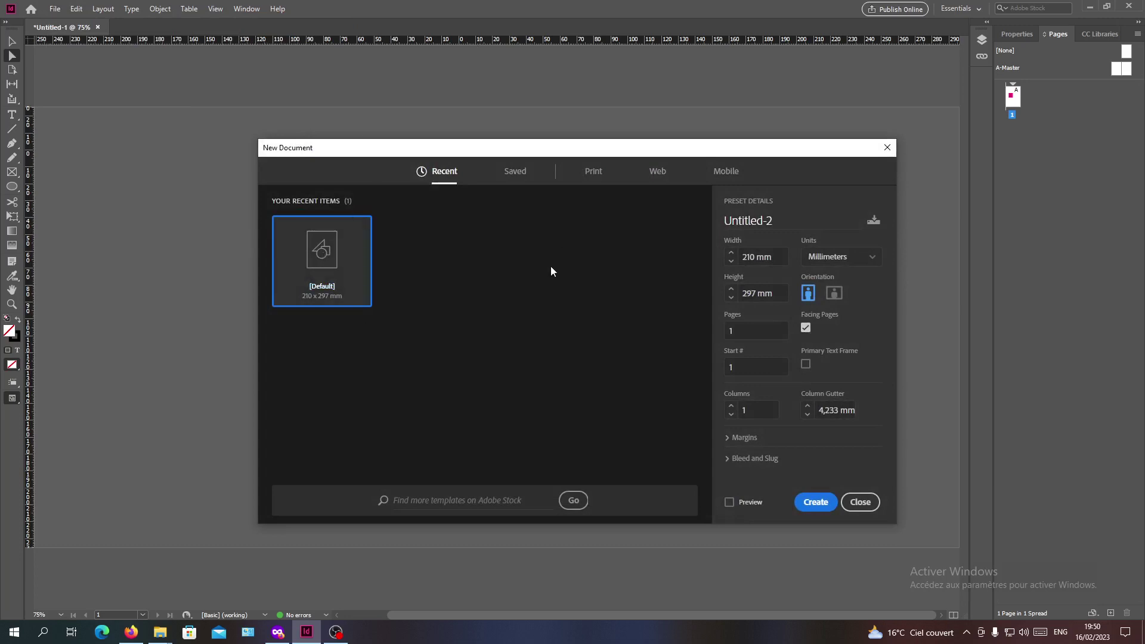
{"action": "left_click", "coordinate": [861, 504]}
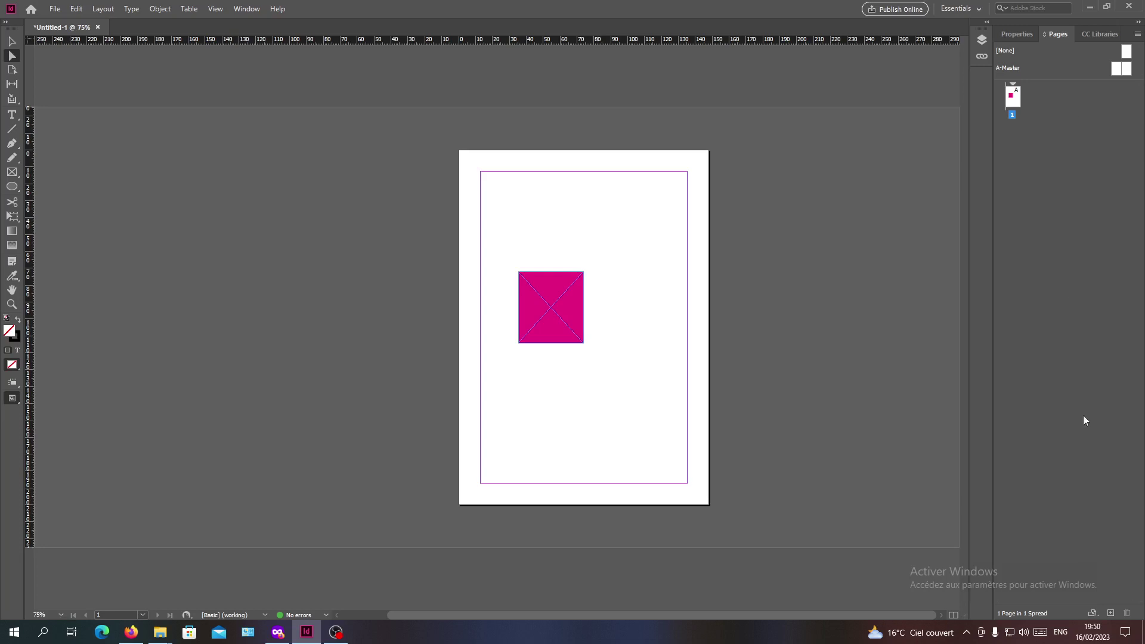
Add three pages, try selecting the 2-3 spread, then undo back to one page
{"action": "left_click", "coordinate": [1111, 613]}
{"action": "left_click", "coordinate": [1111, 614]}
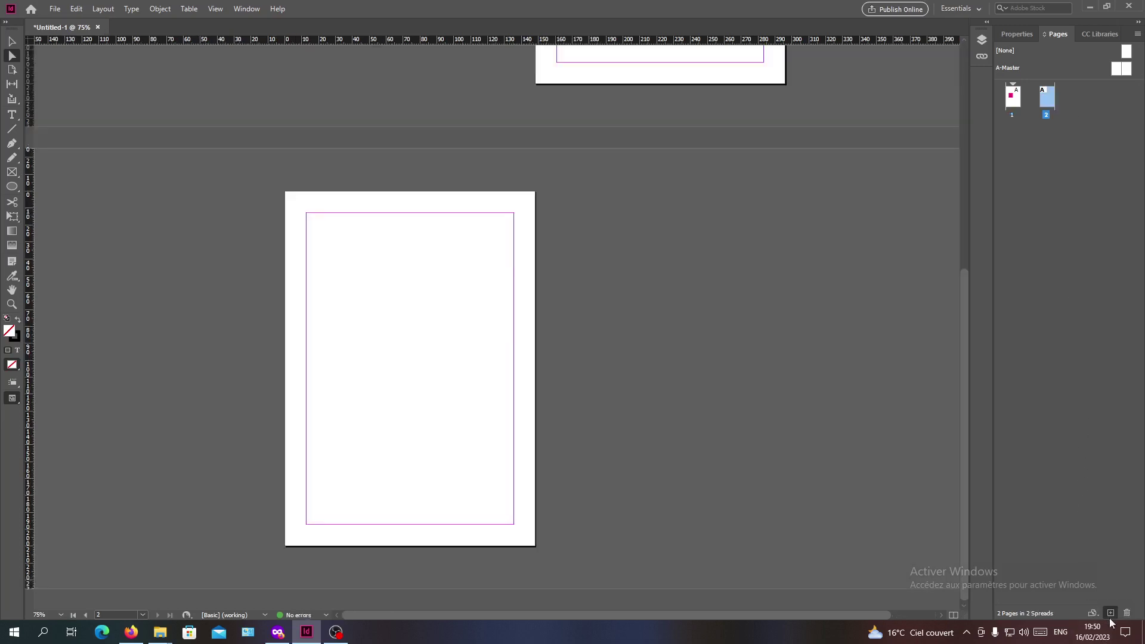
{"action": "left_click", "coordinate": [1111, 613]}
{"action": "left_click", "coordinate": [1111, 613]}
{"action": "left_click", "coordinate": [1111, 613]}
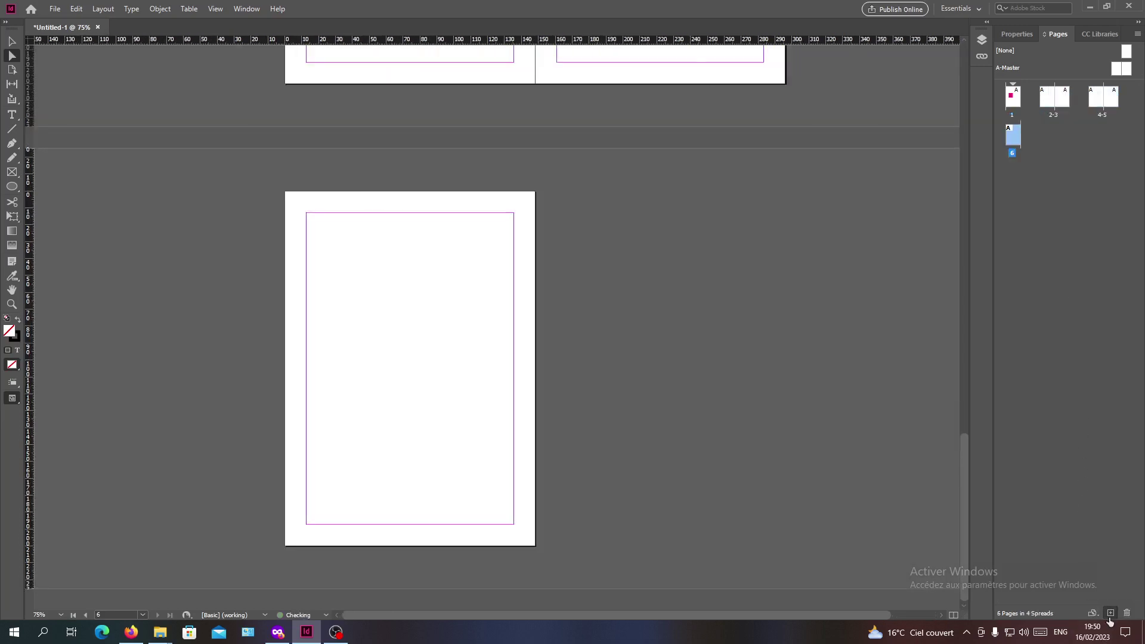
{"action": "left_click", "coordinate": [1053, 99]}
{"action": "left_click", "coordinate": [1064, 100]}
{"action": "left_click", "coordinate": [1040, 149]}
{"action": "key", "text": "ctrl+z"}
{"action": "key", "text": "ctrl+z"}
{"action": "key", "text": "ctrl+z"}
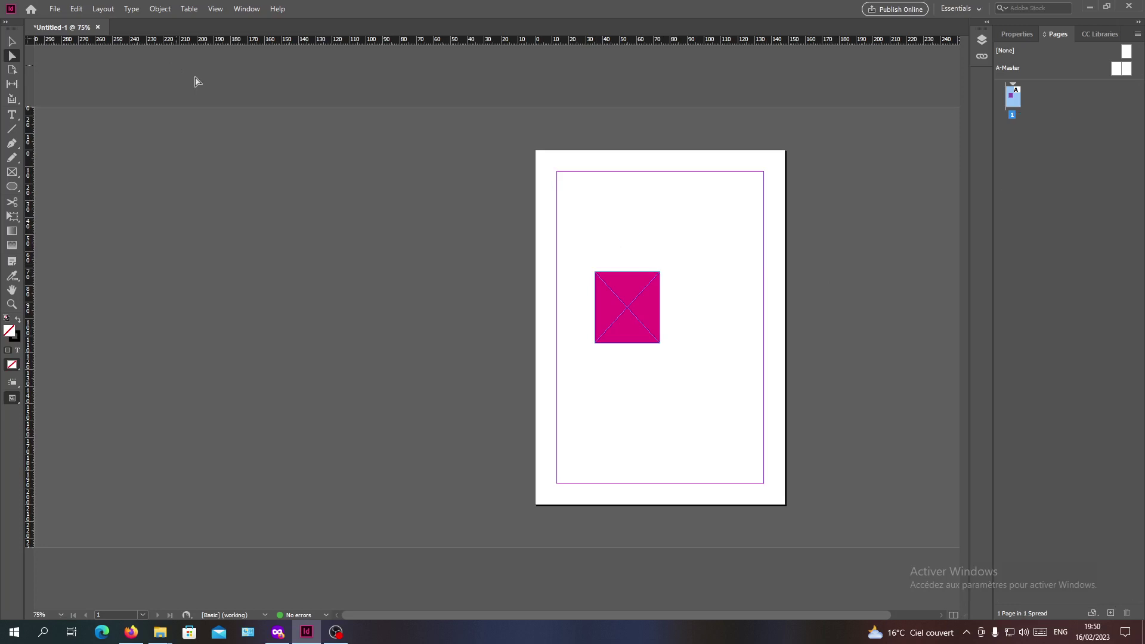
Add two pages to form spread 2-3 and select page 2
{"action": "left_click", "coordinate": [1071, 159]}
{"action": "double_click", "coordinate": [1113, 614]}
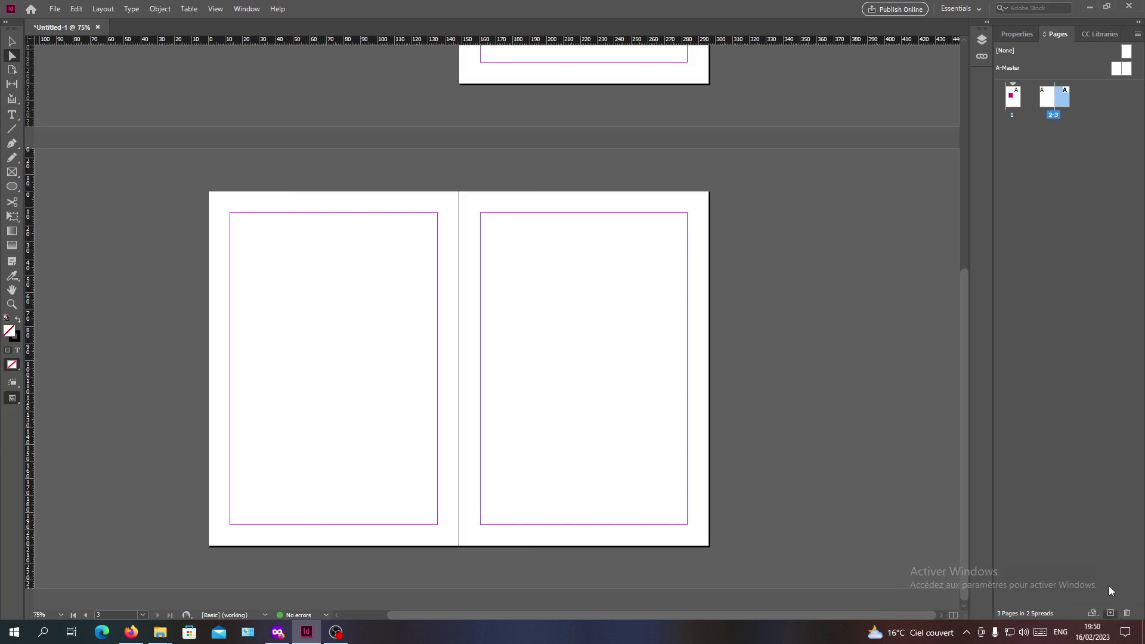
{"action": "right_click", "coordinate": [1083, 190]}
{"action": "left_click", "coordinate": [1072, 129]}
{"action": "left_click", "coordinate": [1047, 130]}
{"action": "left_click", "coordinate": [1046, 105]}
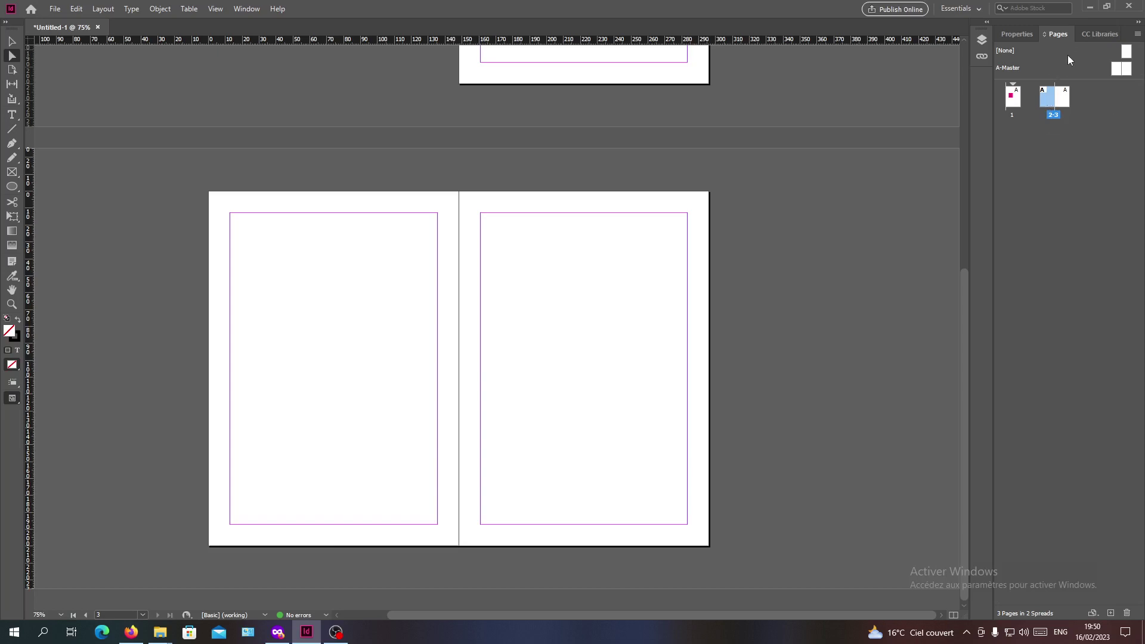
Turn off Allow Document Pages to Shuffle in the Pages panel menu
{"action": "left_click", "coordinate": [1137, 35]}
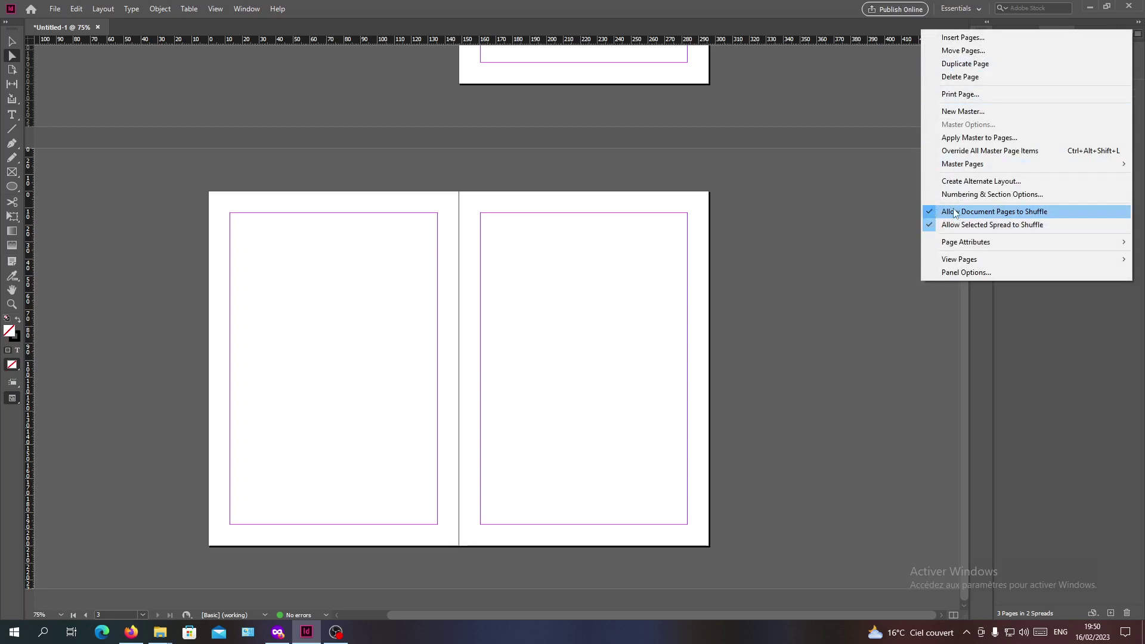
{"action": "left_click", "coordinate": [1021, 213]}
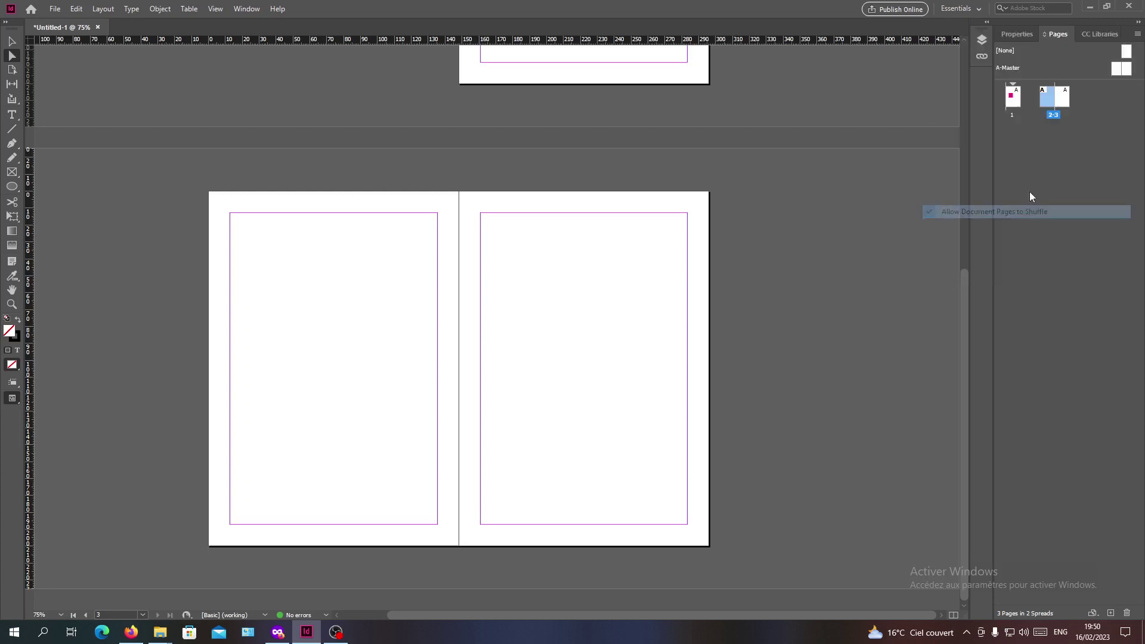
{"action": "left_click_drag", "start_coordinate": [1022, 101], "coordinate": [1068, 105]}
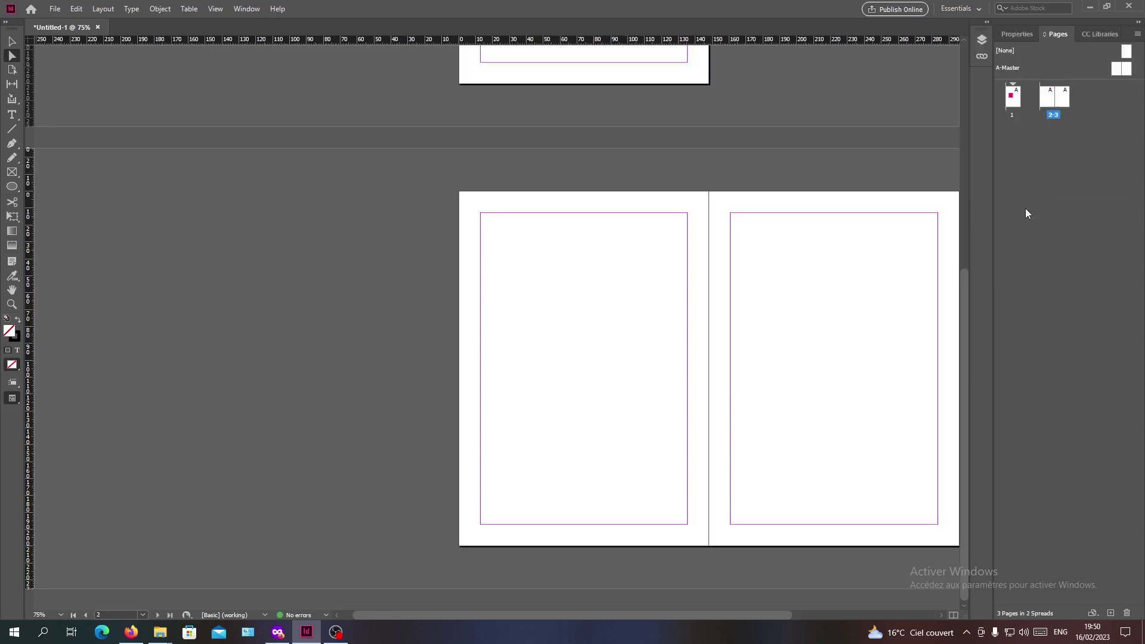
Uncheck Facing Pages in File > Document Setup and apply the change
{"action": "key", "text": "ctrl+minus"}
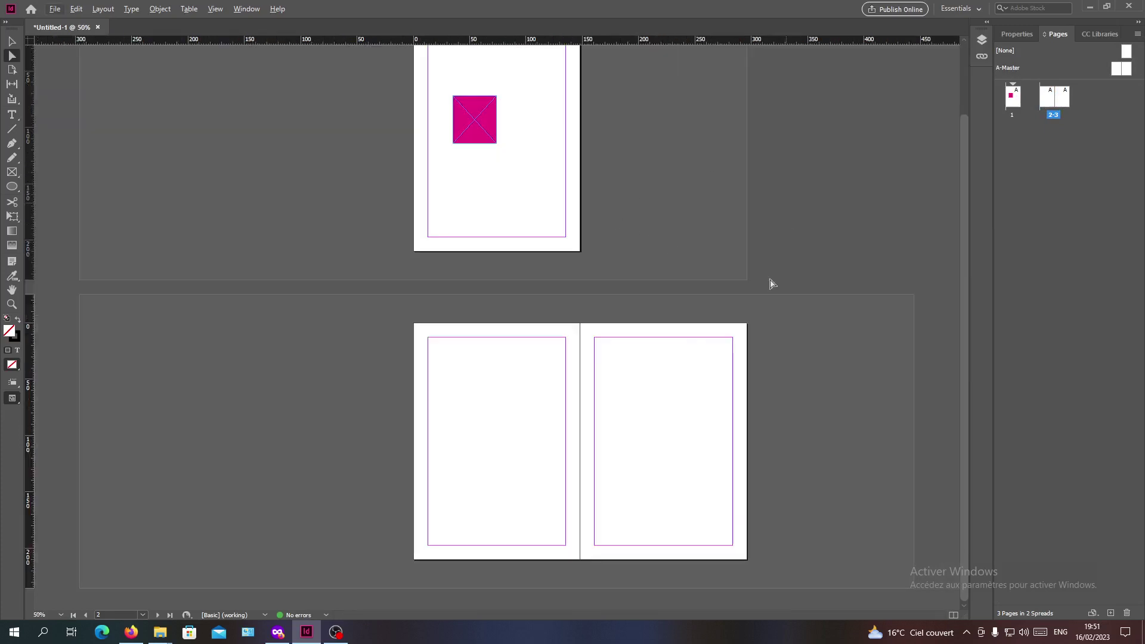
{"action": "scroll", "coordinate": [657, 277], "scroll_direction": "up", "scroll_amount": 2}
{"action": "scroll", "coordinate": [584, 274], "scroll_direction": "down", "scroll_amount": 2}
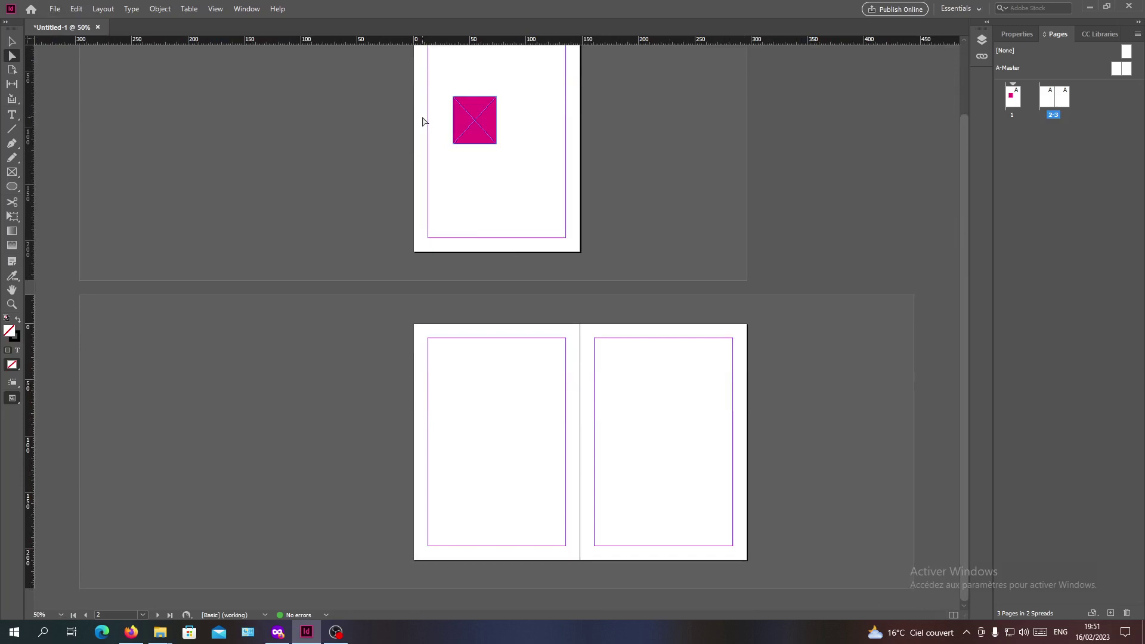
{"action": "left_click", "coordinate": [59, 10]}
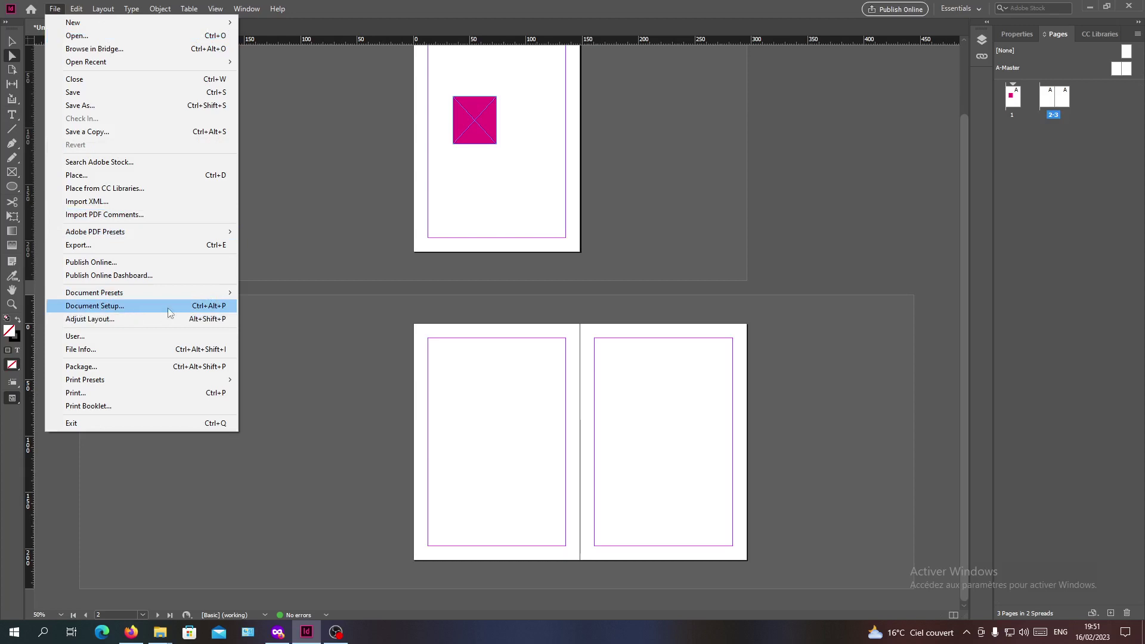
{"action": "left_click", "coordinate": [123, 307]}
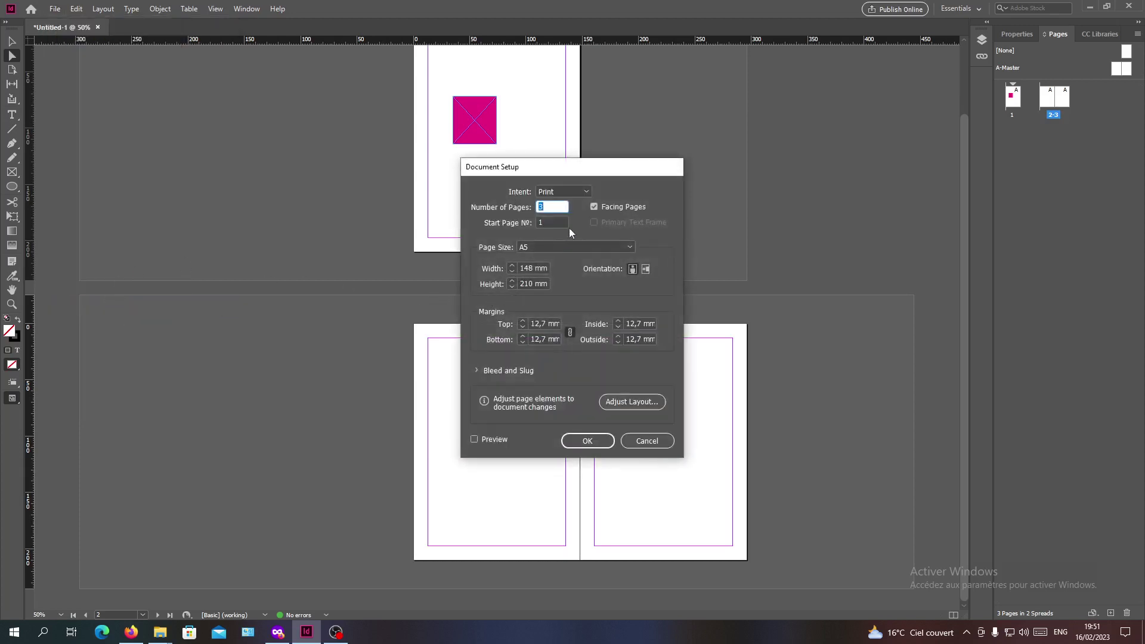
{"action": "left_click", "coordinate": [596, 206]}
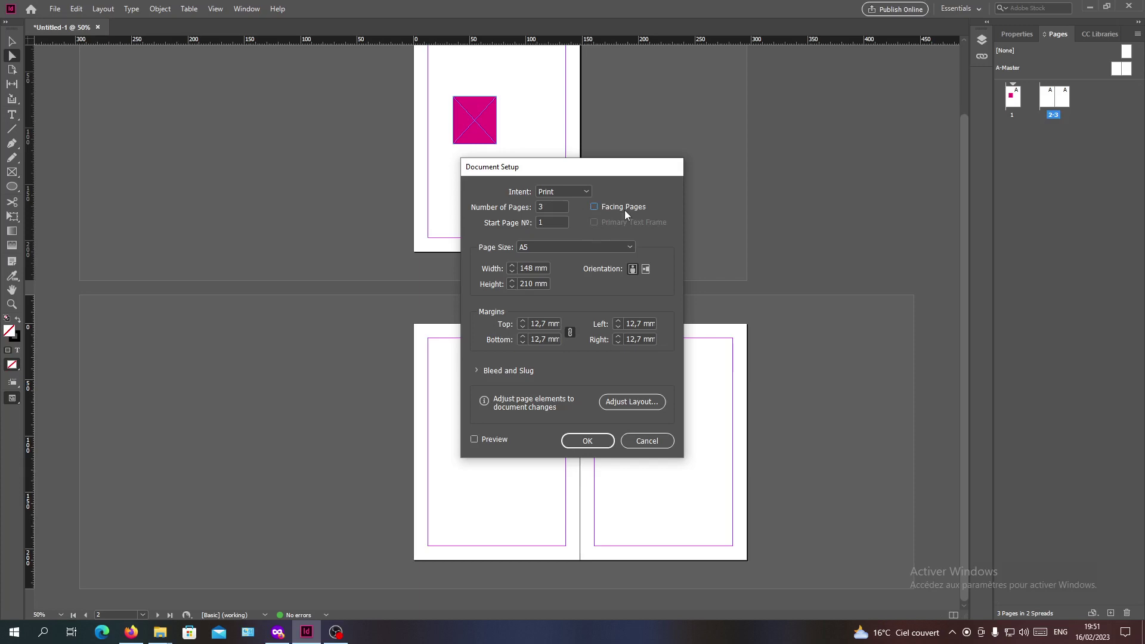
{"action": "left_click", "coordinate": [584, 445]}
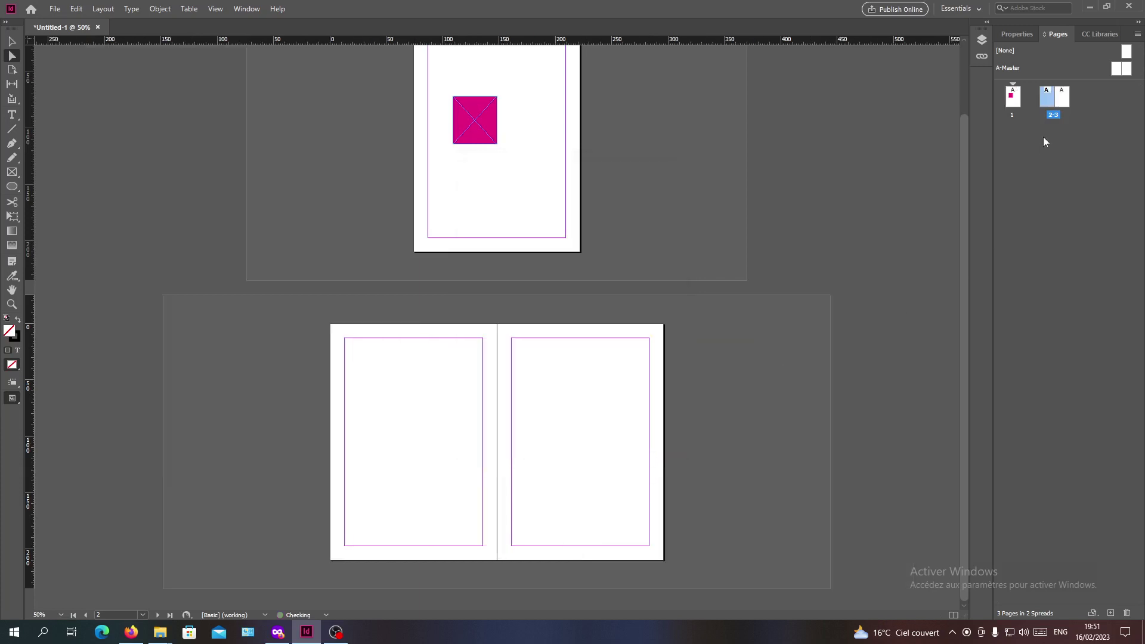
Turn page shuffling back on in the Pages panel menu and add three pages
{"action": "left_click", "coordinate": [1137, 34]}
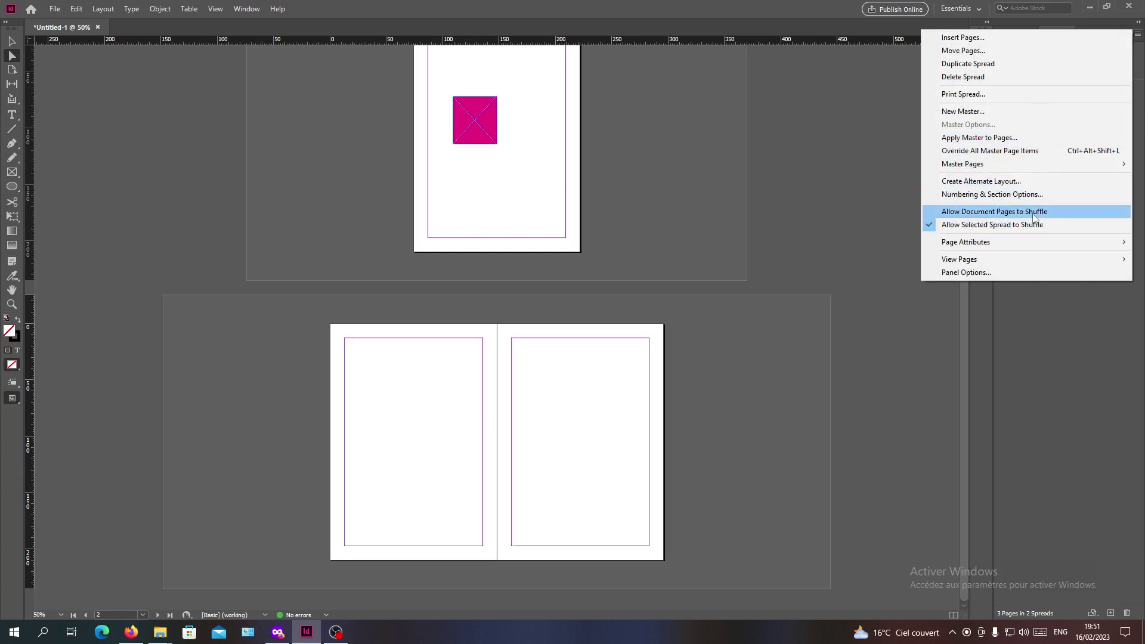
{"action": "left_click", "coordinate": [935, 211]}
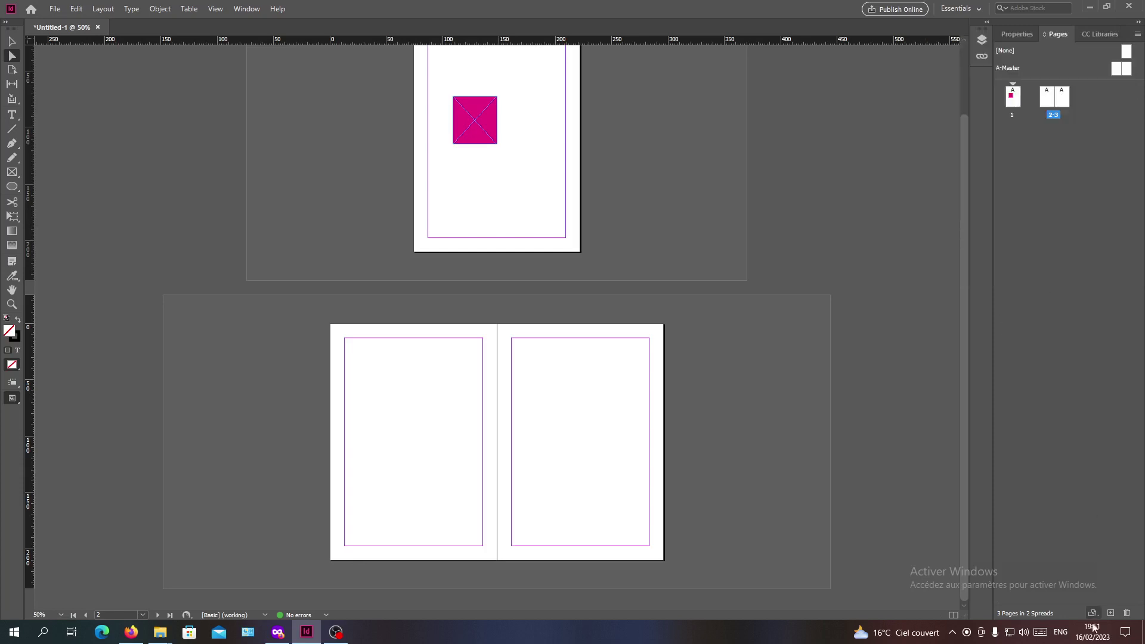
{"action": "left_click", "coordinate": [1110, 613]}
{"action": "left_click", "coordinate": [1110, 613]}
{"action": "left_click", "coordinate": [1109, 614]}
{"action": "left_click", "coordinate": [1110, 613]}
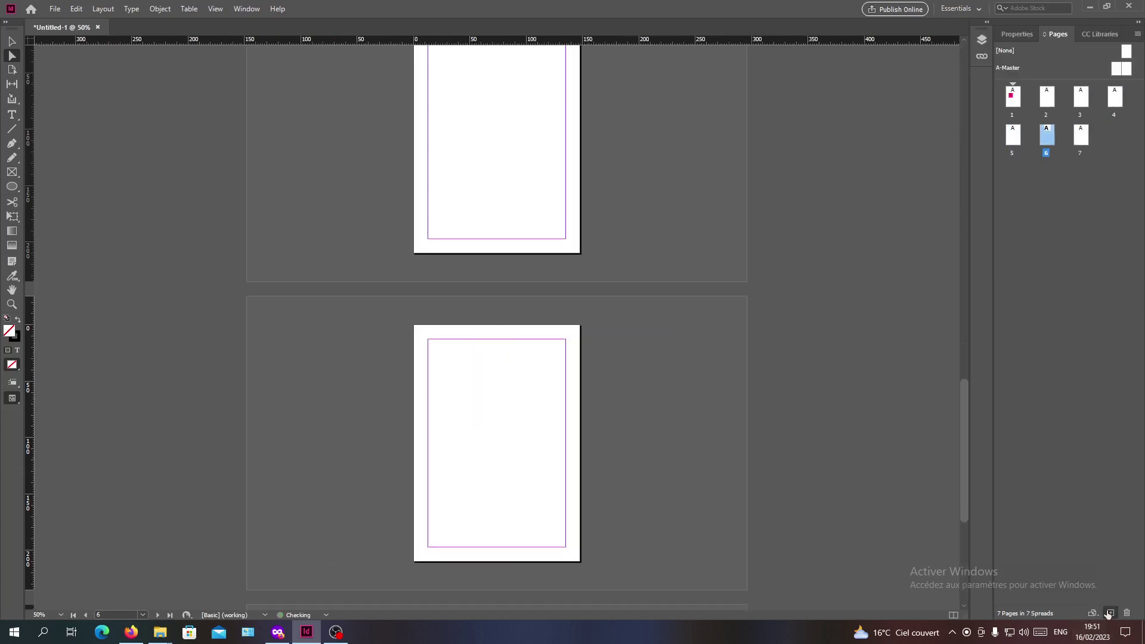
{"action": "left_click", "coordinate": [1109, 613]}
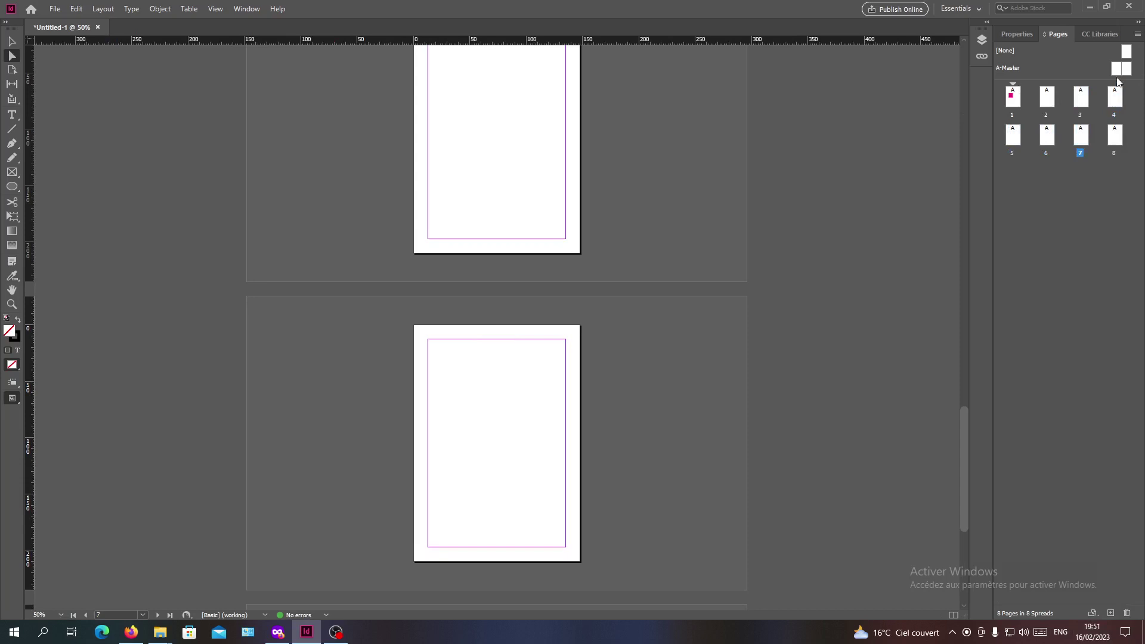
Drag pages beside page 2 to build the five-page spread 2-6
{"action": "mouse_move", "coordinate": [1081, 98]}
{"action": "left_mouse_down"}
{"action": "mouse_move", "coordinate": [1065, 98]}
{"action": "mouse_move", "coordinate": [1109, 105]}
{"action": "mouse_move", "coordinate": [1073, 114]}
{"action": "mouse_move", "coordinate": [1104, 100]}
{"action": "left_mouse_up"}
{"action": "scroll", "coordinate": [416, 323], "scroll_direction": "up", "scroll_amount": 4}
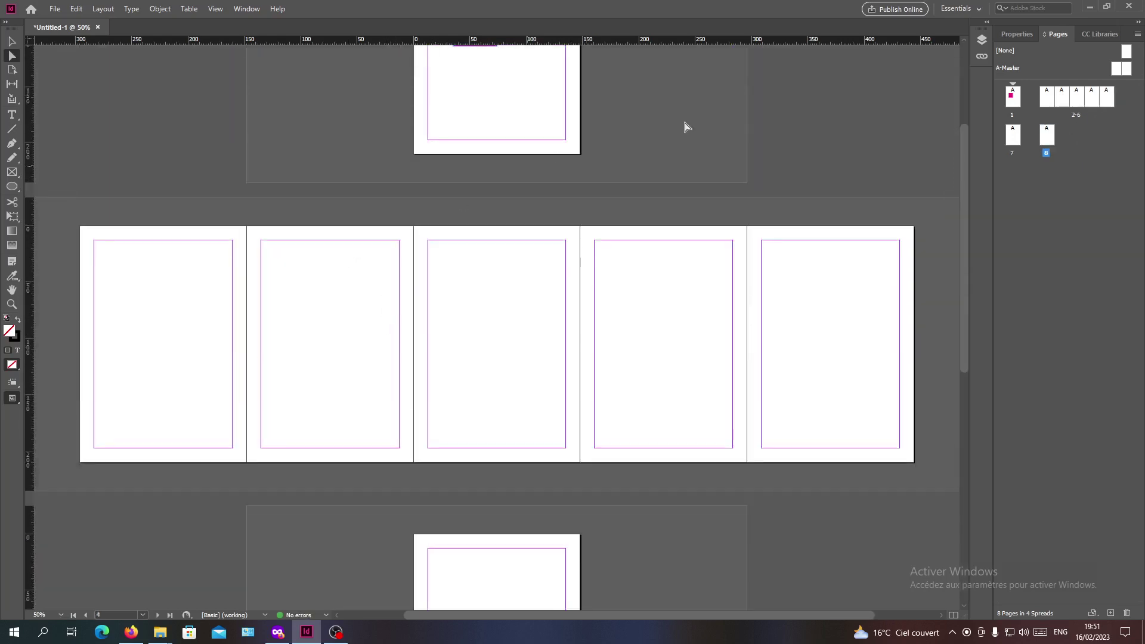
{"action": "scroll", "coordinate": [685, 125], "scroll_direction": "up", "scroll_amount": 2}
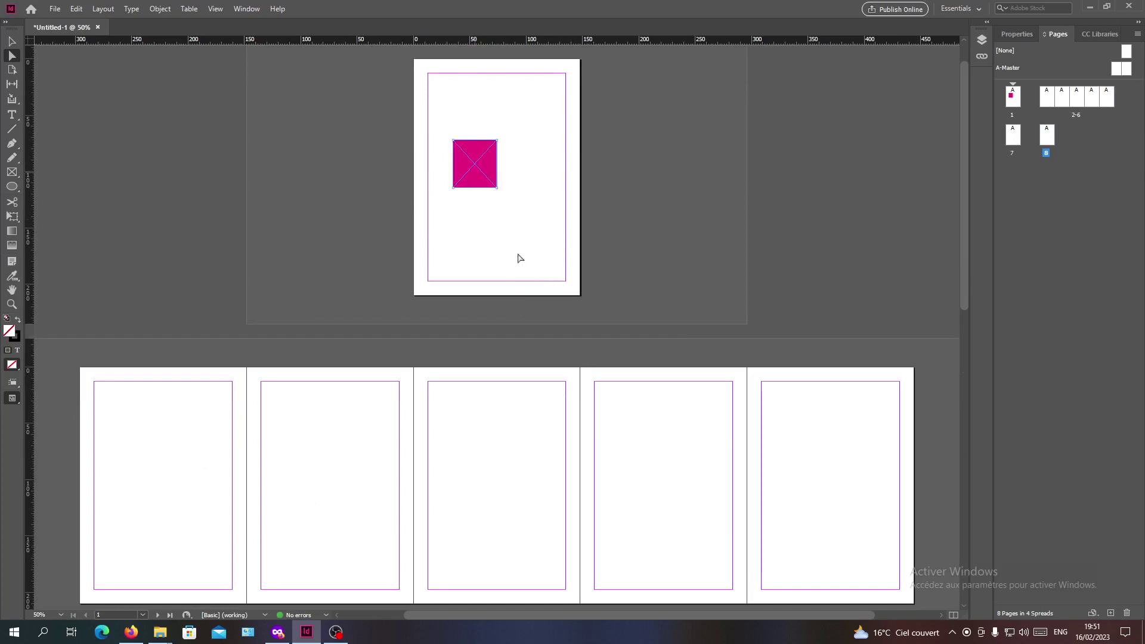
{"action": "scroll", "coordinate": [923, 281], "scroll_direction": "down", "scroll_amount": 2}
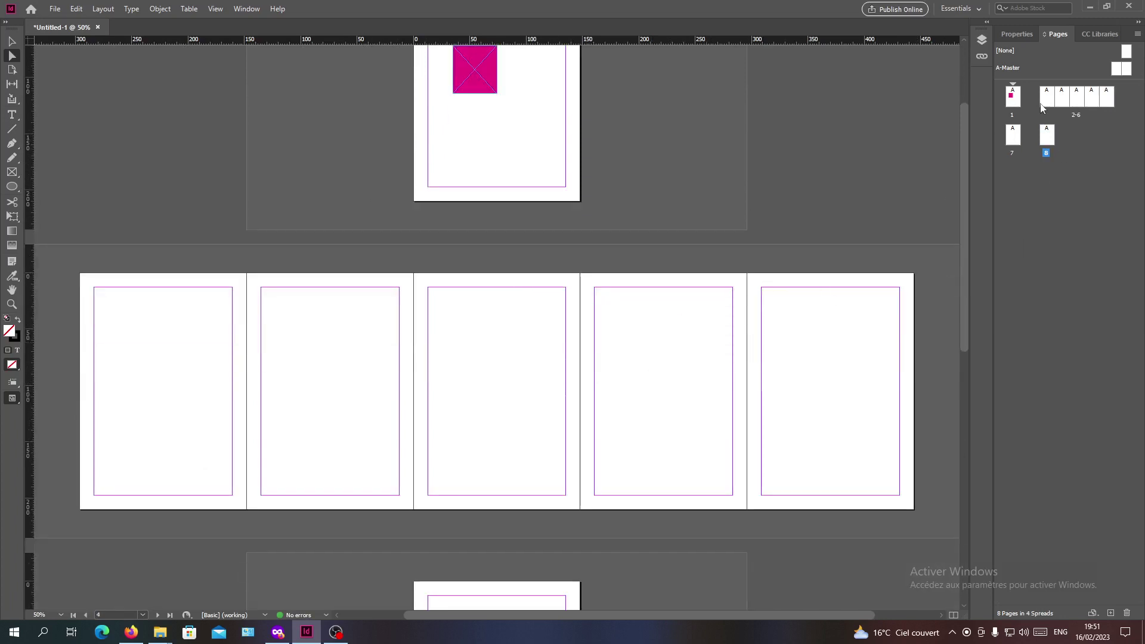
Change the page shuffle setting, keeping the current page count on the spreads
{"action": "left_click", "coordinate": [1138, 34]}
{"action": "left_click", "coordinate": [1014, 211]}
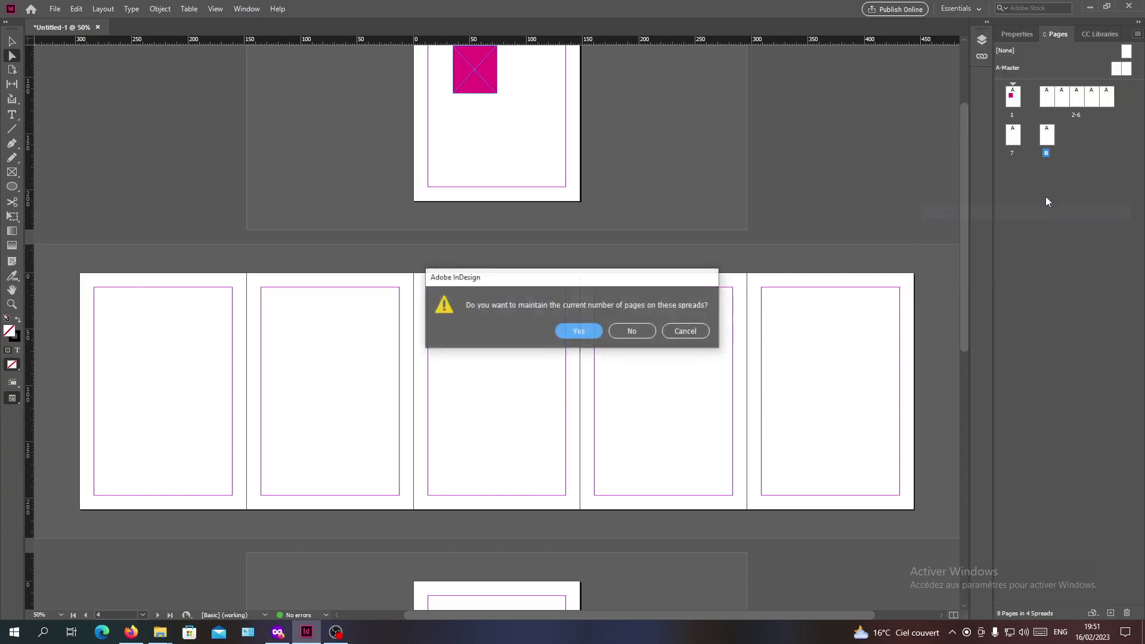
{"action": "left_click", "coordinate": [567, 330]}
{"action": "left_click", "coordinate": [1138, 34]}
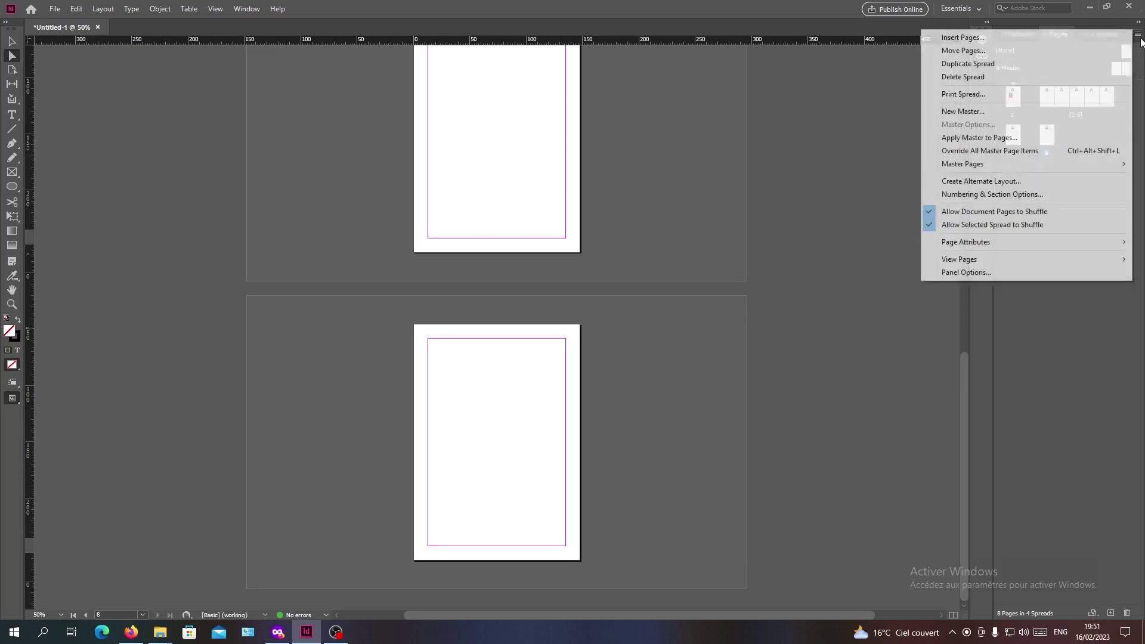
{"action": "left_click", "coordinate": [1073, 327]}
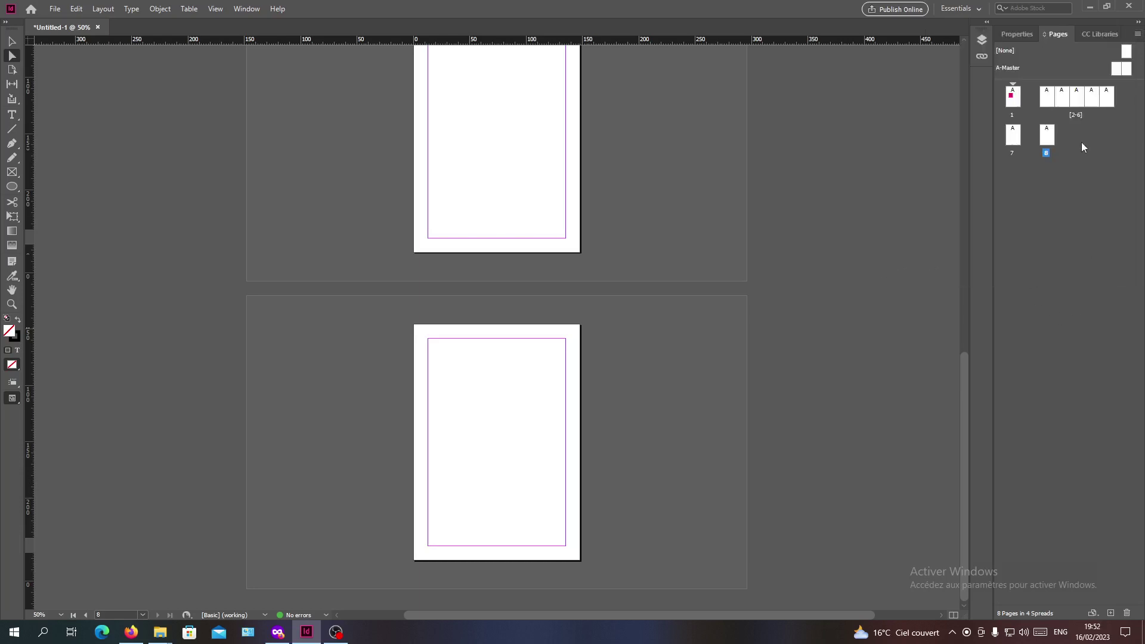
Turn Facing Pages back on in Document Setup and answer the page-count alert
{"action": "left_click", "coordinate": [55, 8]}
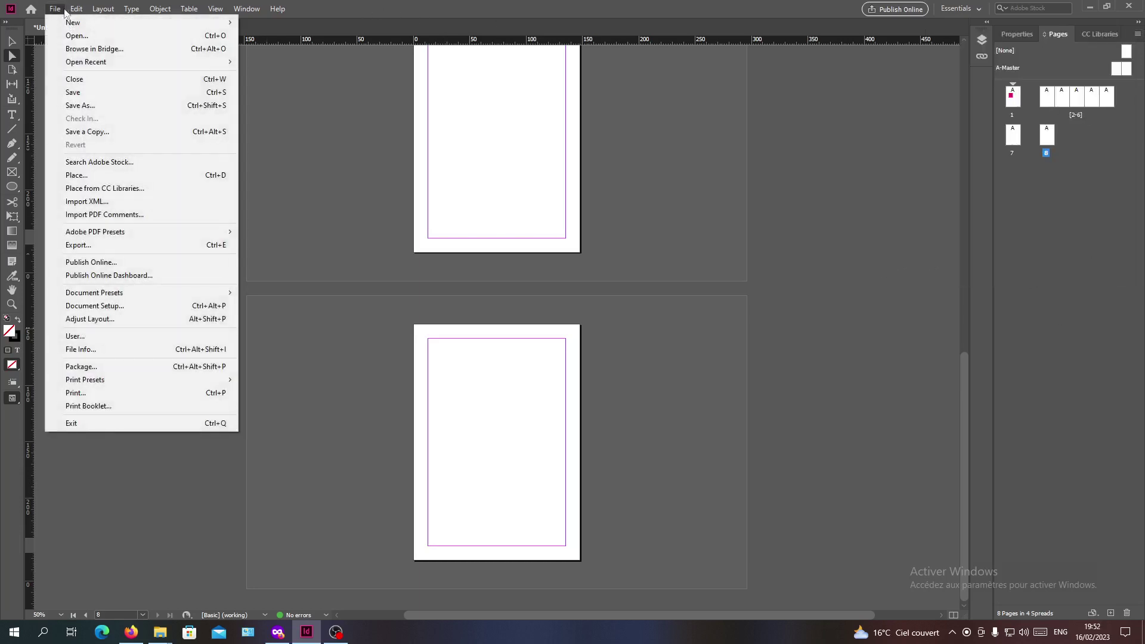
{"action": "left_click", "coordinate": [126, 306]}
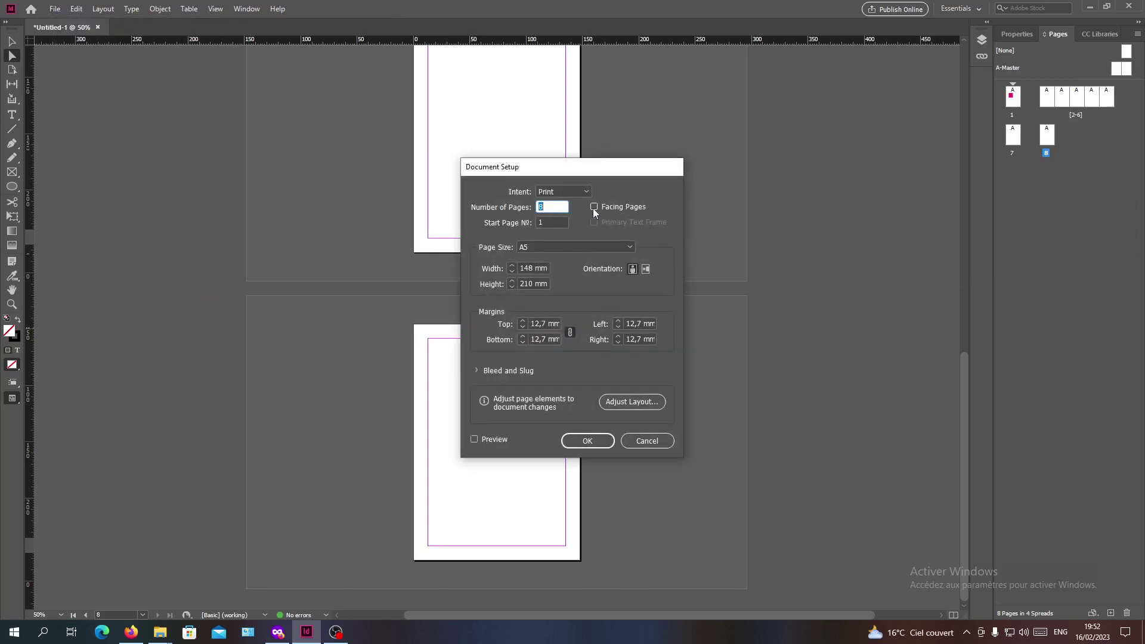
{"action": "left_click", "coordinate": [588, 442]}
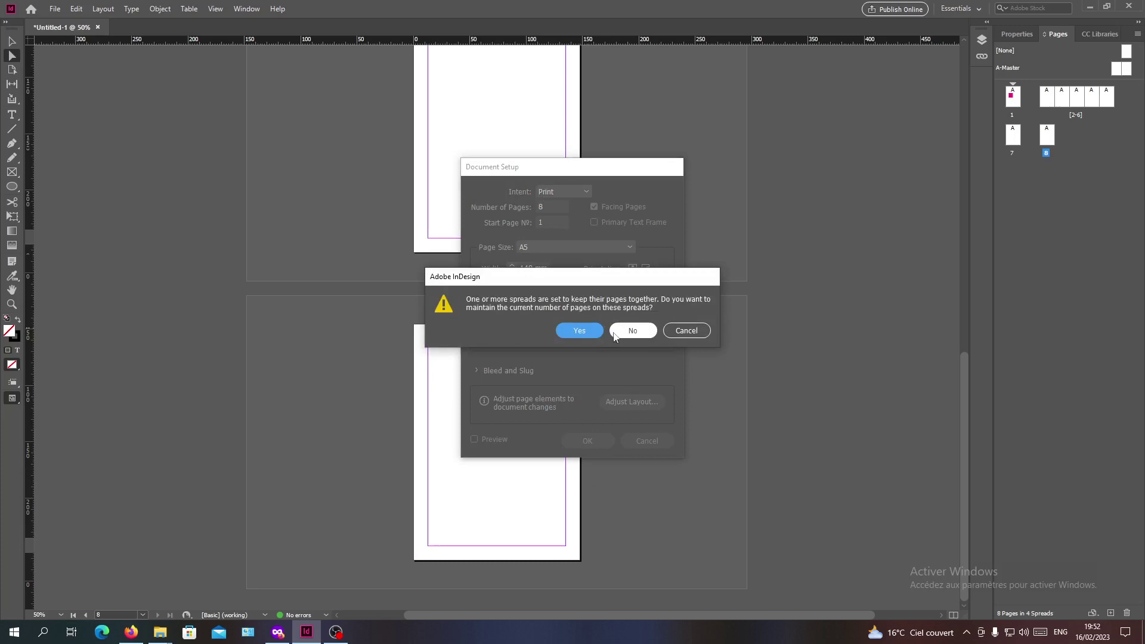
{"action": "left_click", "coordinate": [580, 331]}
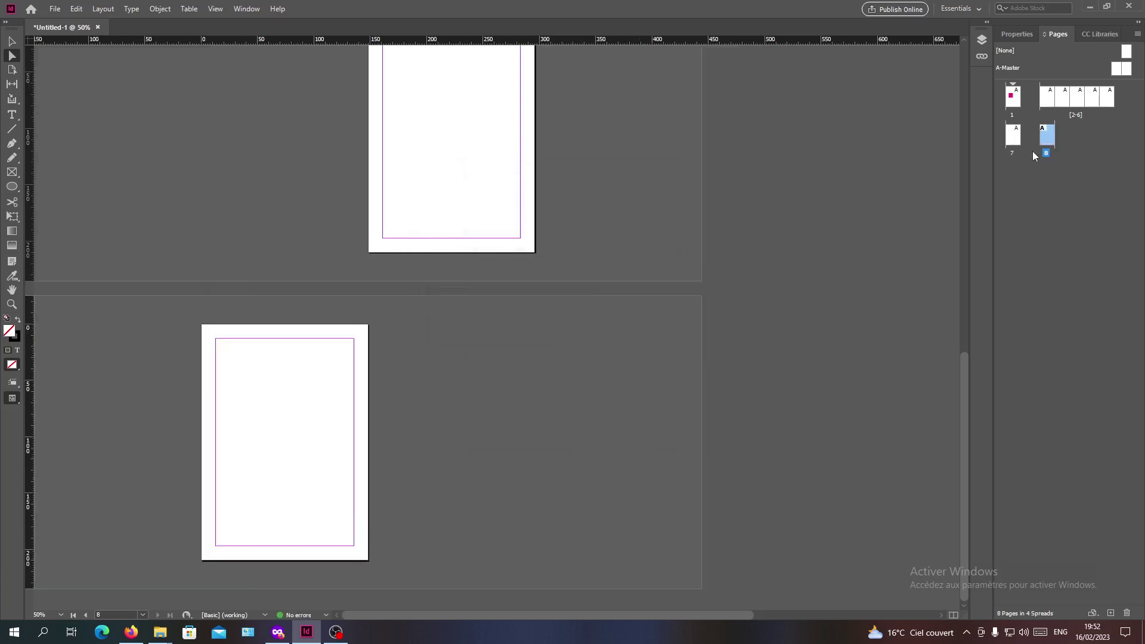
Delete page 2 from the document
{"action": "left_click", "coordinate": [1049, 102]}
{"action": "right_click", "coordinate": [1051, 106]}
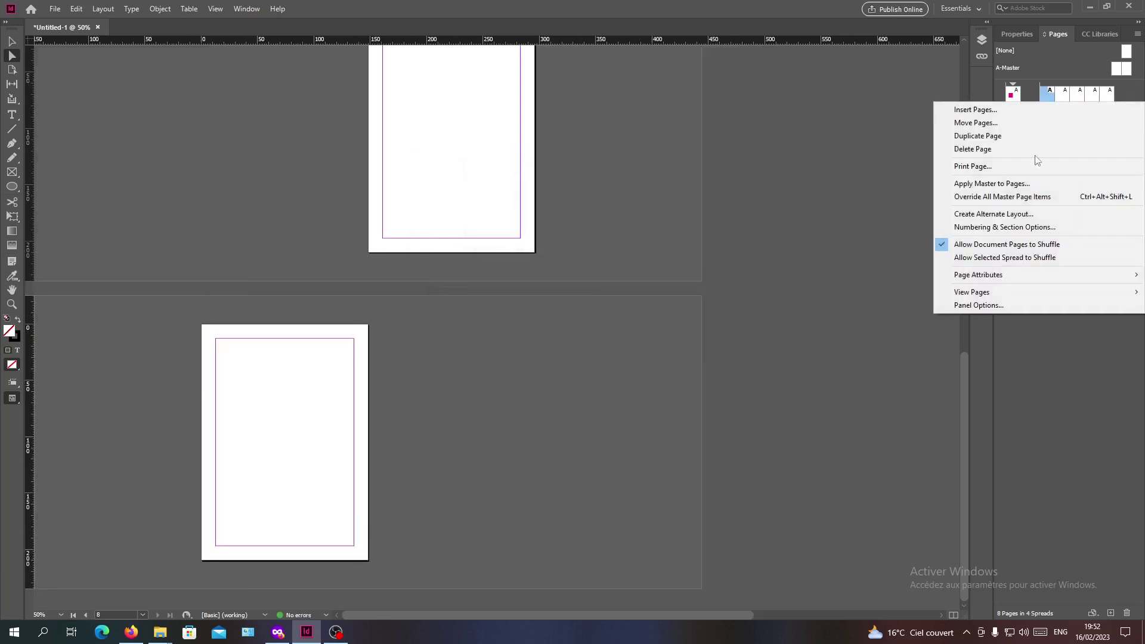
{"action": "left_click", "coordinate": [1014, 150]}
Select the four-page spread 2-5 and bring up its spread options
{"action": "right_click", "coordinate": [1041, 101]}
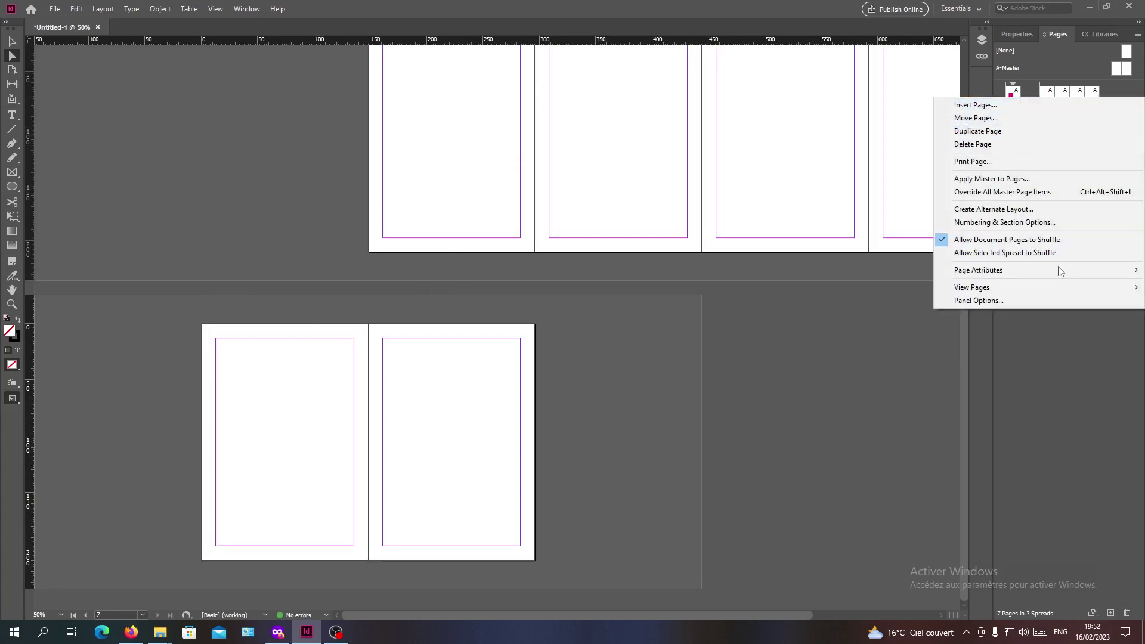
{"action": "left_click", "coordinate": [1066, 330]}
{"action": "left_click", "coordinate": [1072, 102]}
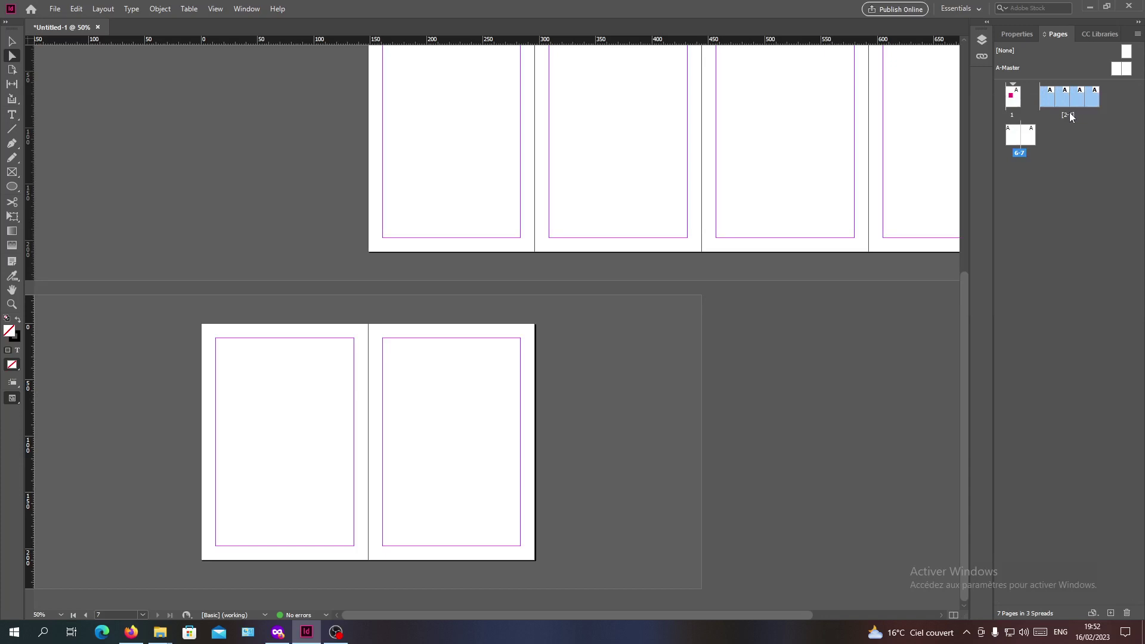
{"action": "right_click", "coordinate": [1071, 115]}
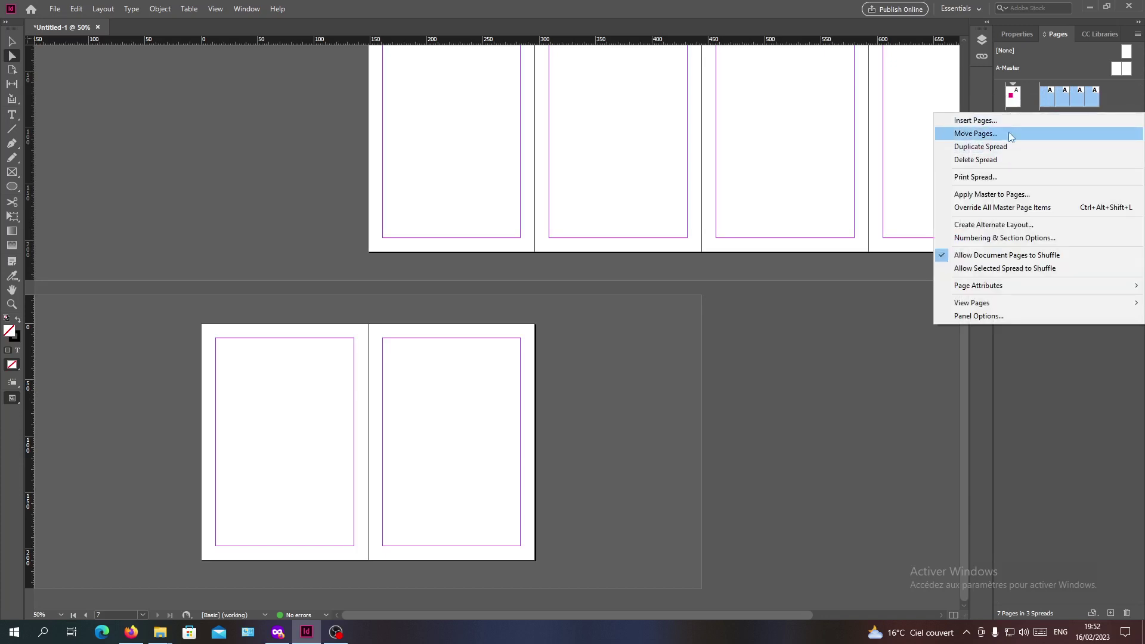
Delete the four-page spread 2-5 and add new pages to reach 8 pages in 5 spreads
{"action": "left_click", "coordinate": [1004, 163]}
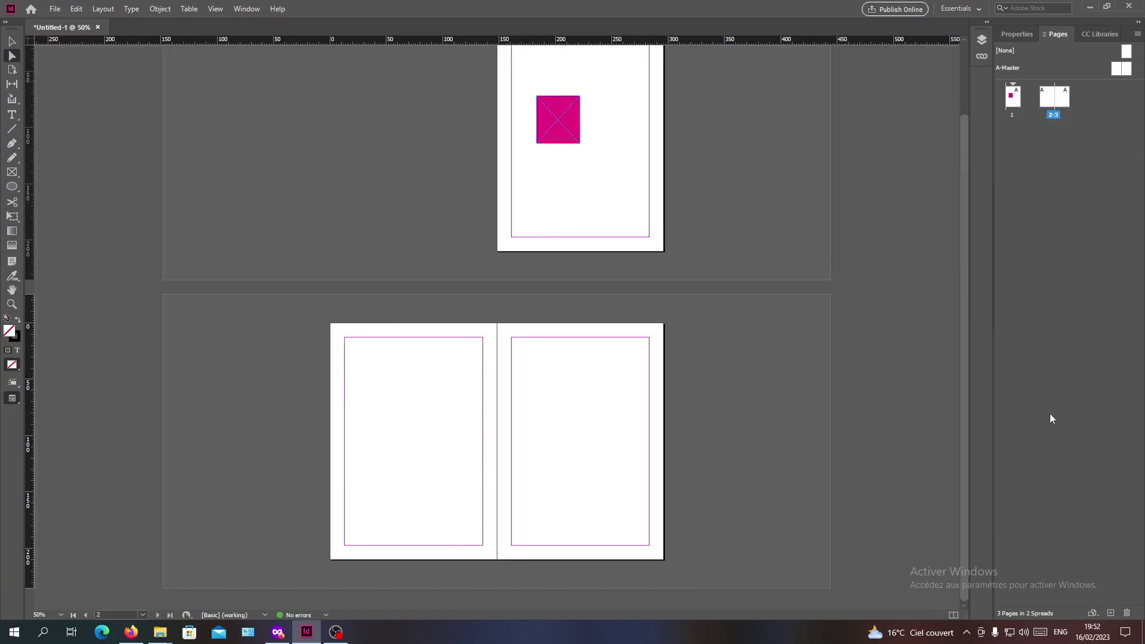
{"action": "left_click", "coordinate": [1110, 614]}
{"action": "left_click", "coordinate": [1110, 614]}
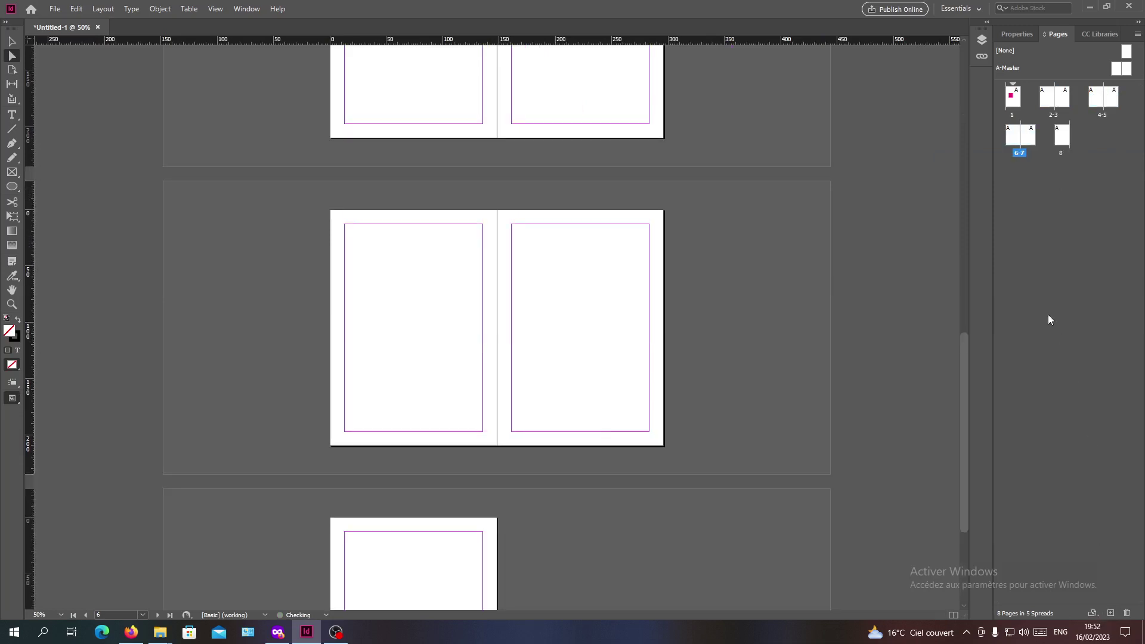
{"action": "scroll", "coordinate": [432, 481], "scroll_direction": "down", "scroll_amount": 2}
{"action": "scroll", "coordinate": [431, 481], "scroll_direction": "up", "scroll_amount": 6}
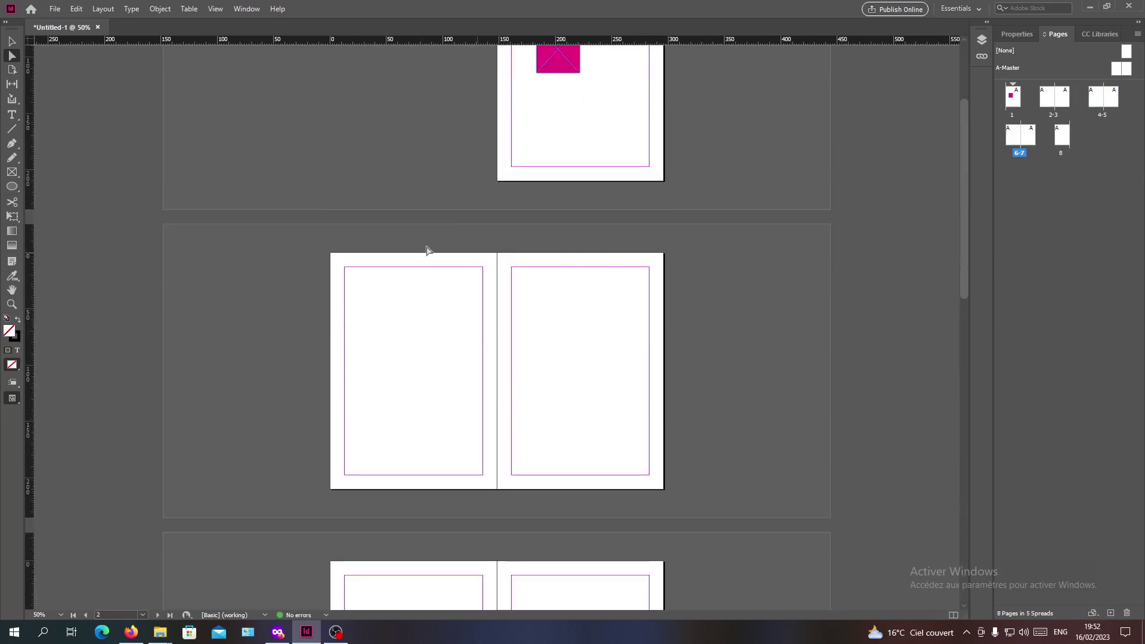
{"action": "scroll", "coordinate": [566, 308], "scroll_direction": "down", "scroll_amount": 1}
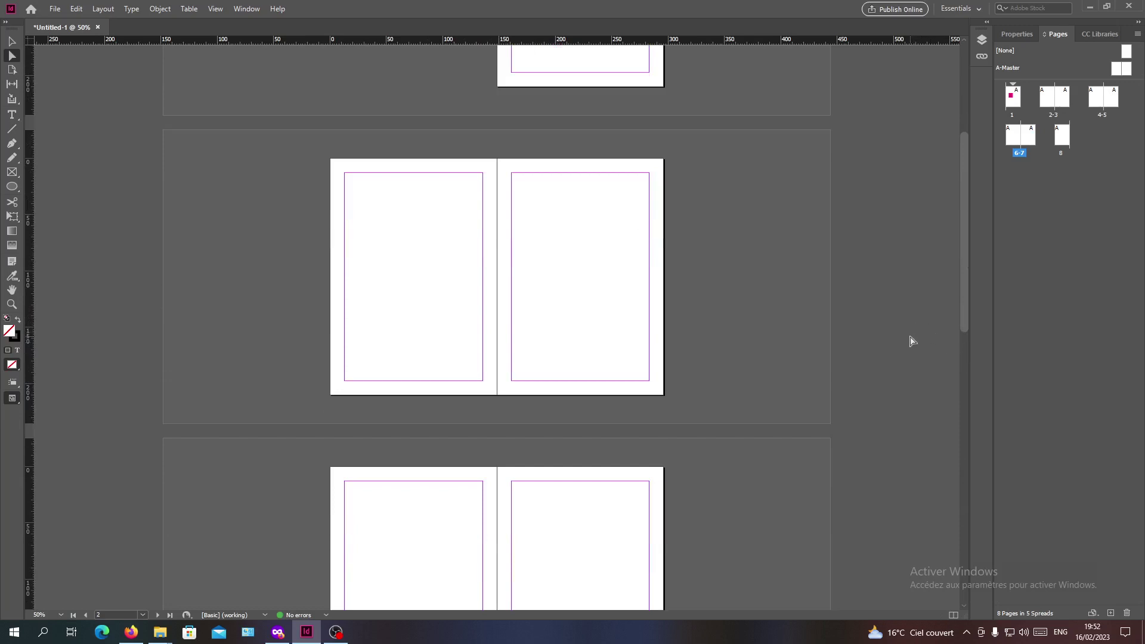
{"action": "scroll", "coordinate": [881, 289], "scroll_direction": "up", "scroll_amount": 3}
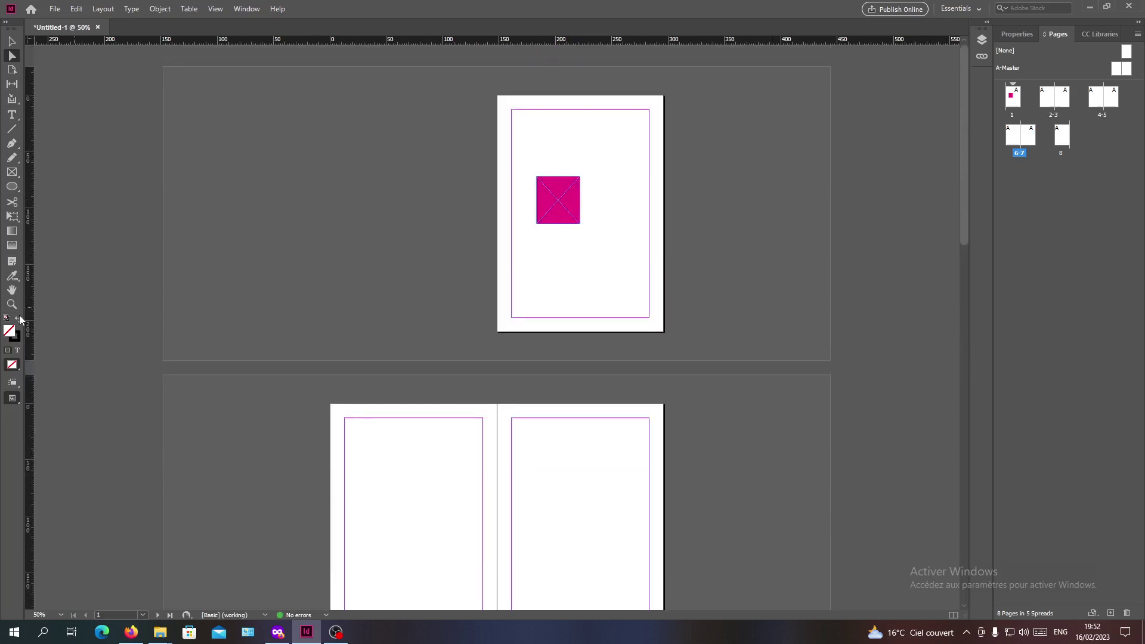